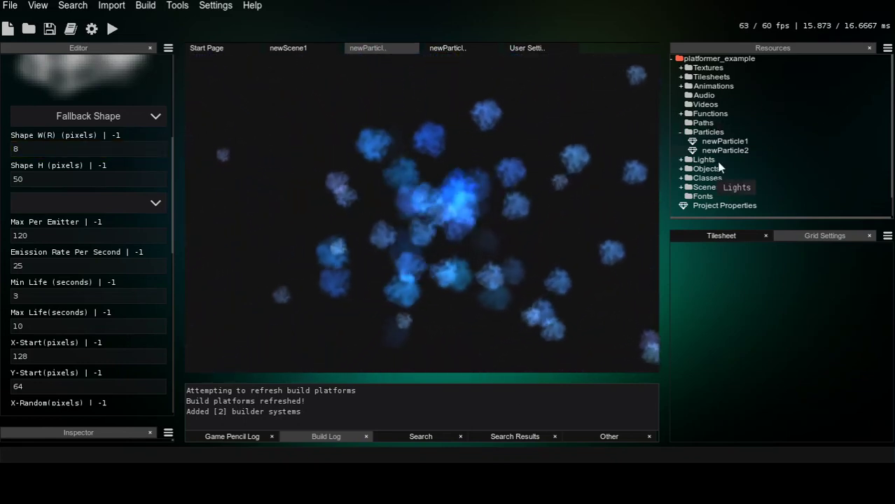
Step: Expand the Textures and Animations folders and open the spr_block sprite
left_click(704, 68)
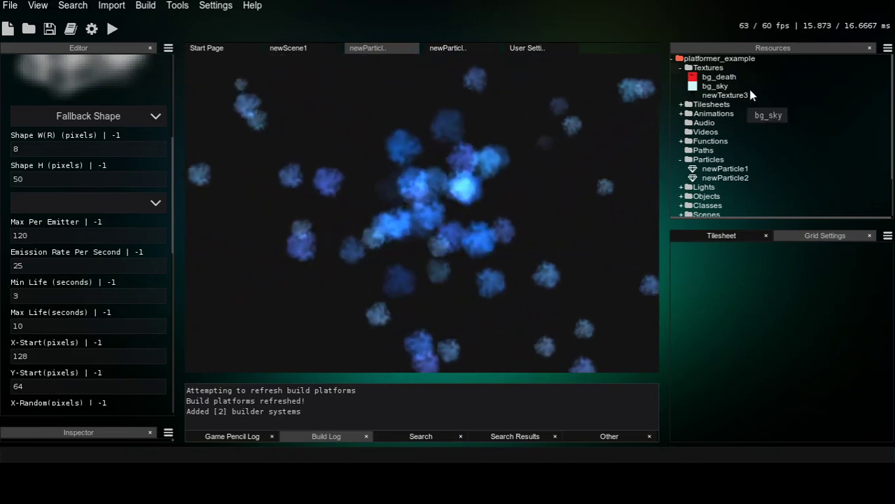
left_click(714, 113)
double_click(719, 133)
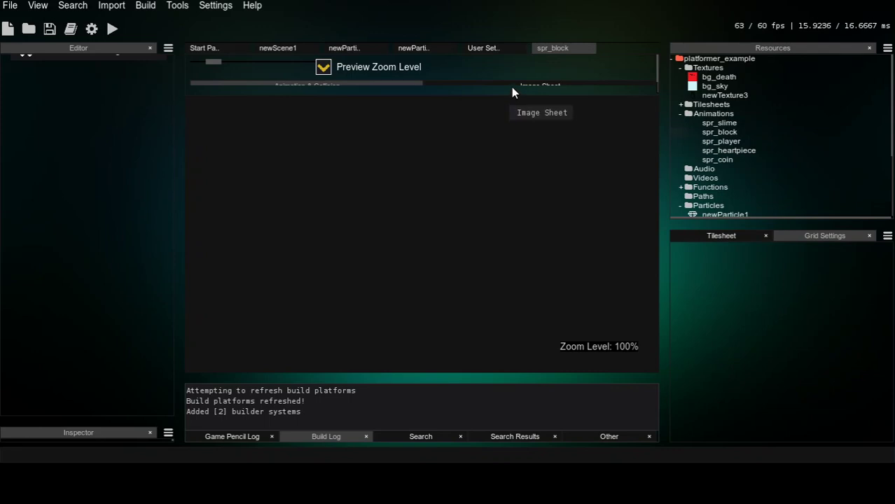
Step: Give spr_block a Rectangle collision shape, sized 70×70 at position 0, 0
left_click(478, 86)
left_click(343, 84)
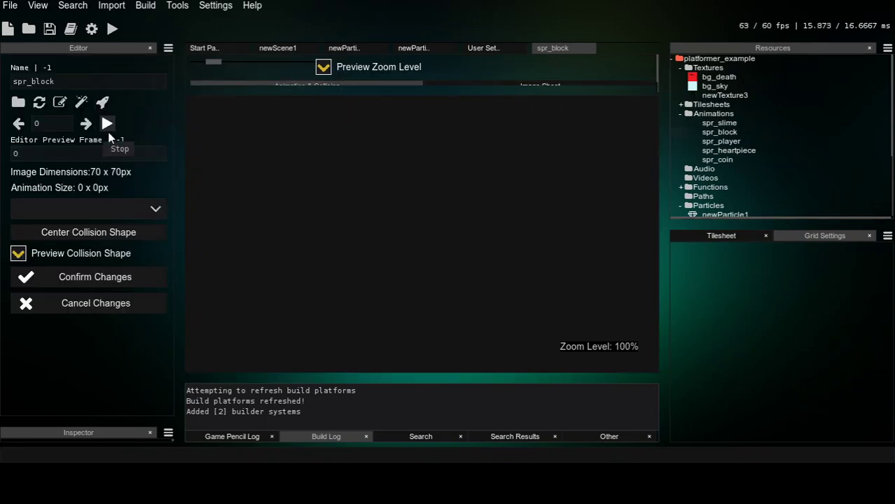
left_click(107, 205)
left_click(52, 229)
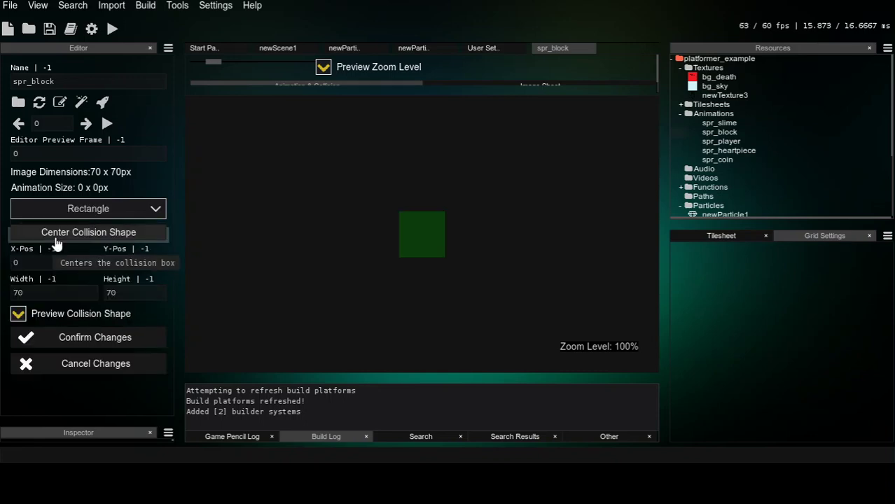
Step: Recheck the image sheet, then make the Inspector panel taller by dragging its splitter up
left_click(505, 86)
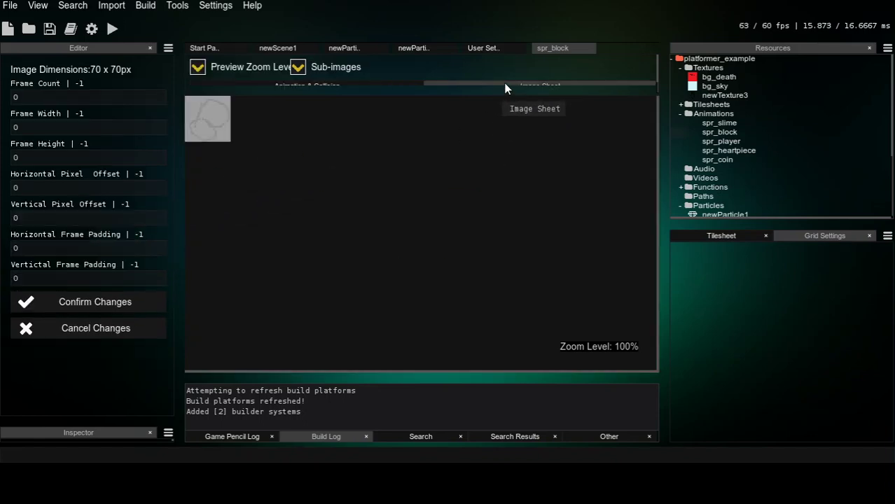
left_click(389, 85)
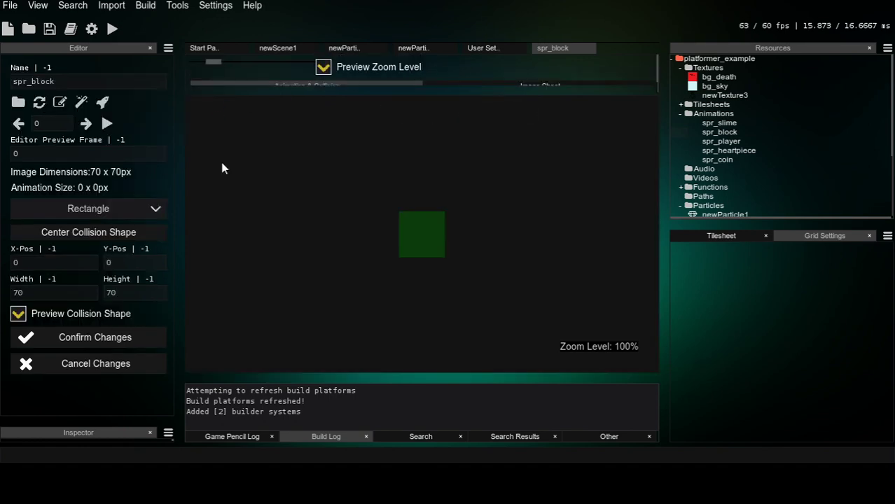
left_click_drag(102, 423, 138, 315)
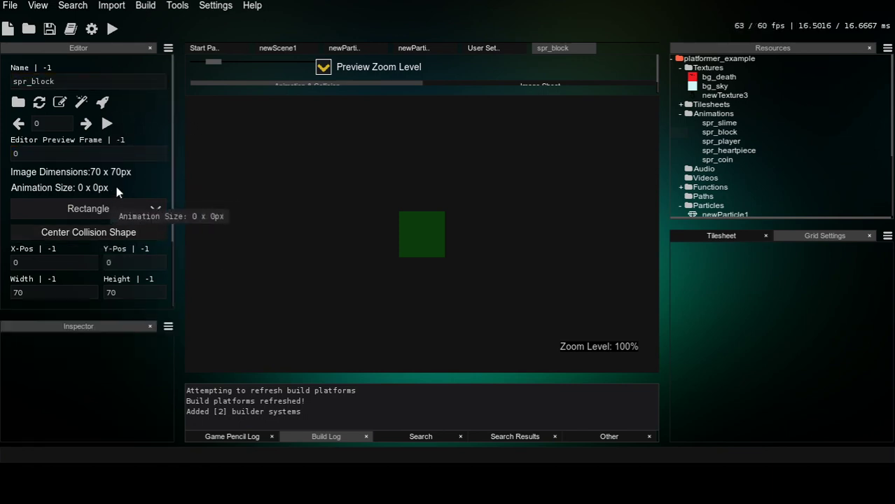
Step: Expand the Functions folder and open newFunction1 in a code editor tab
scroll(771, 165, "down", 1)
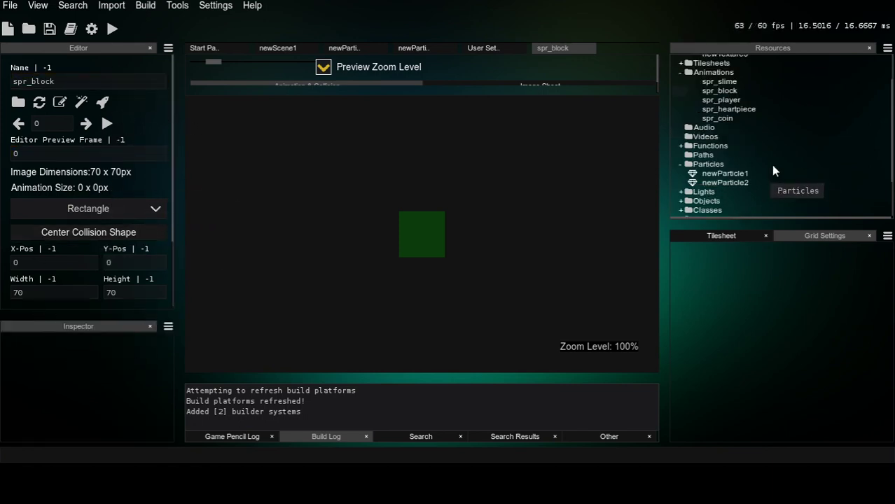
left_click(713, 148)
double_click(712, 156)
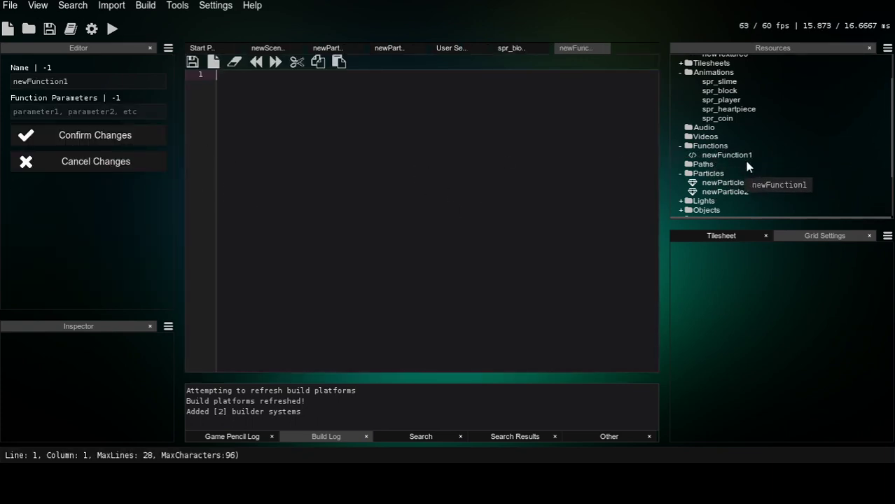
Step: Expand the Objects folder and open obj_slime with its spr_slime and testing component
scroll(732, 180, "down", 1)
scroll(732, 185, "down", 2)
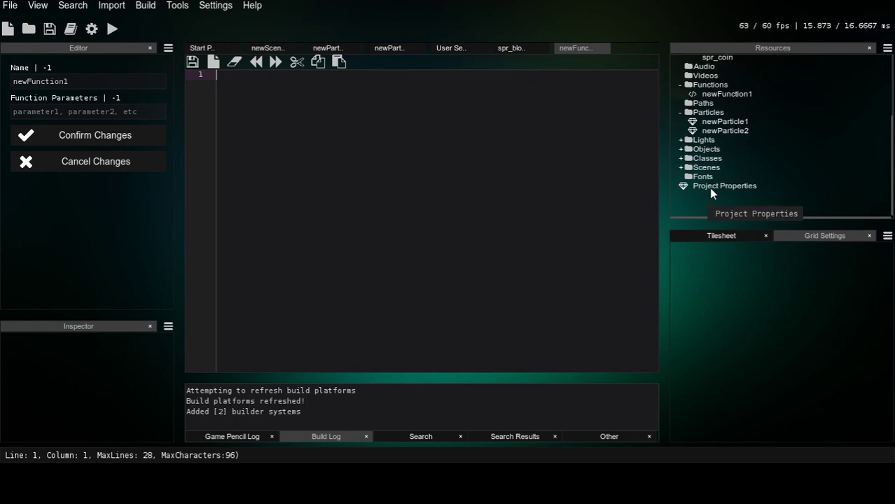
left_click(707, 148)
double_click(708, 160)
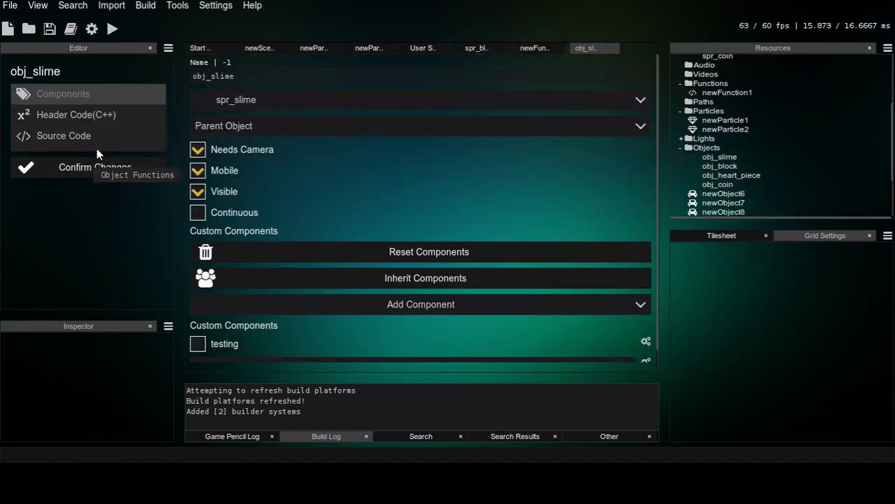
Step: Switch obj_slime between Components, Header Code (C++) and Source Code views, ending on Source Code
scroll(284, 184, "down", 2)
scroll(283, 183, "up", 2)
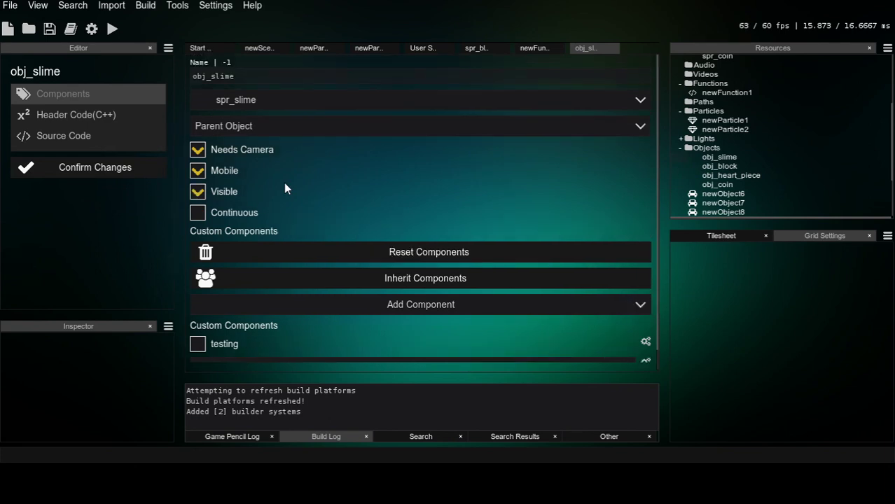
left_click(105, 131)
left_click(110, 102)
left_click(101, 137)
left_click(107, 96)
left_click(100, 119)
left_click(105, 137)
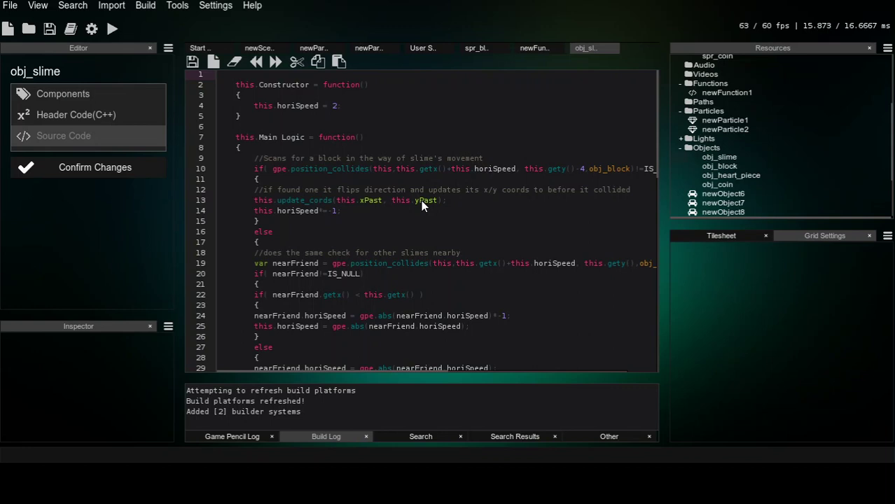
Step: Step the caret through obj_slime's source code, from line 5 down to lines 68–72 and back to 60
left_click(346, 119)
left_click(246, 139)
left_click(245, 148)
scroll(370, 282, "down", 17)
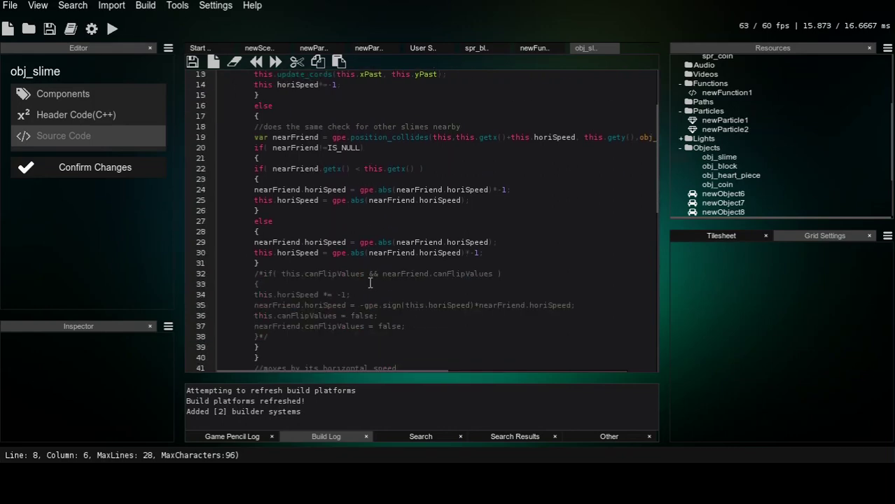
left_click(294, 295)
left_click(293, 284)
left_click(292, 274)
left_click(260, 252)
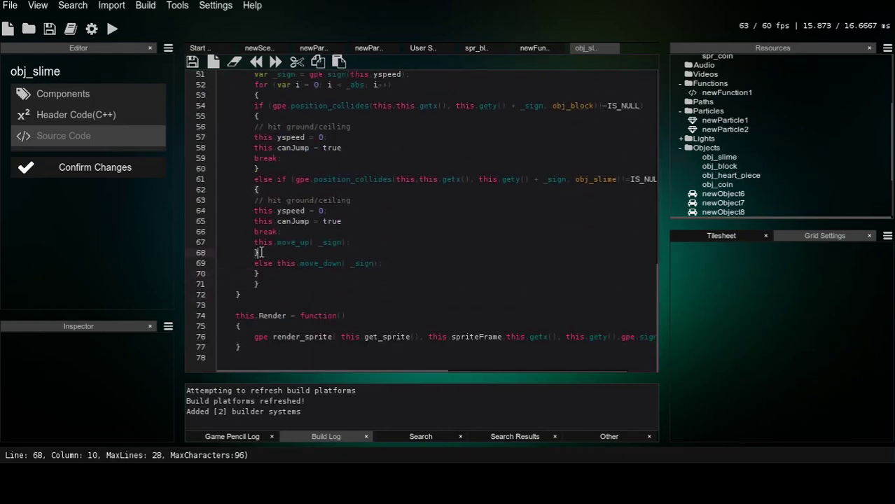
left_click(240, 295)
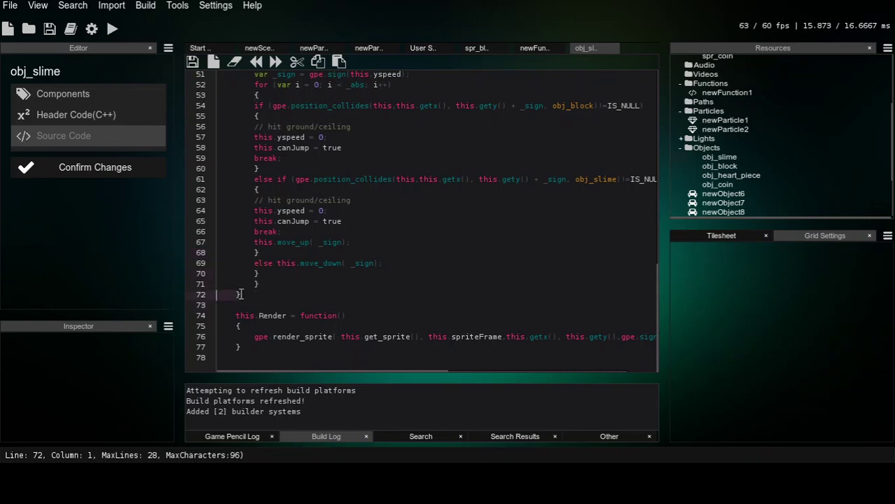
left_click(238, 327)
left_click(238, 305)
left_click(259, 285)
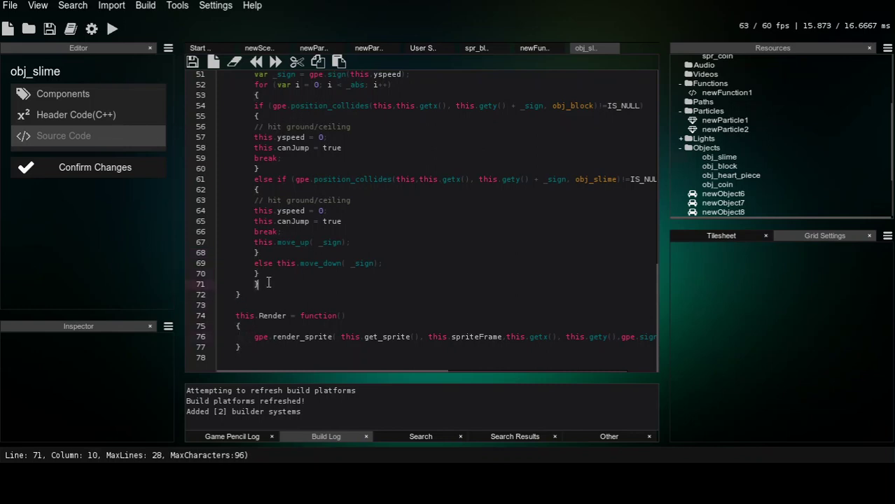
left_click(267, 252)
left_click(285, 171)
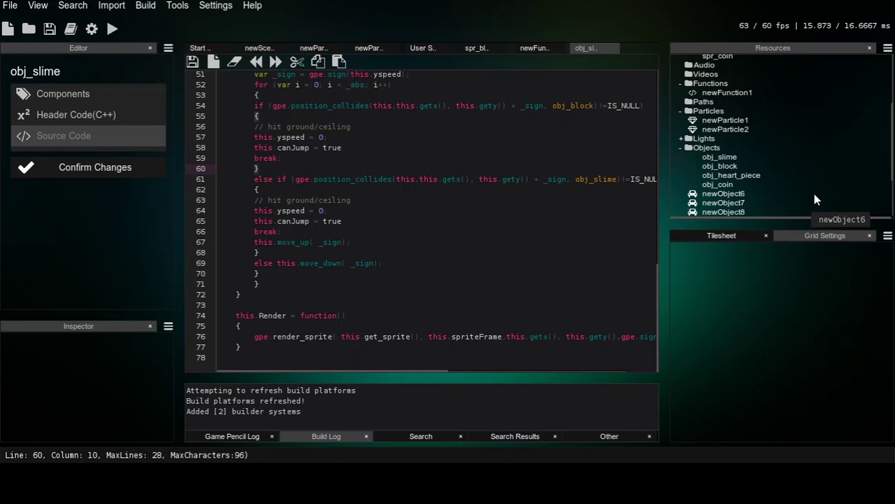
scroll(765, 169, "down", 3)
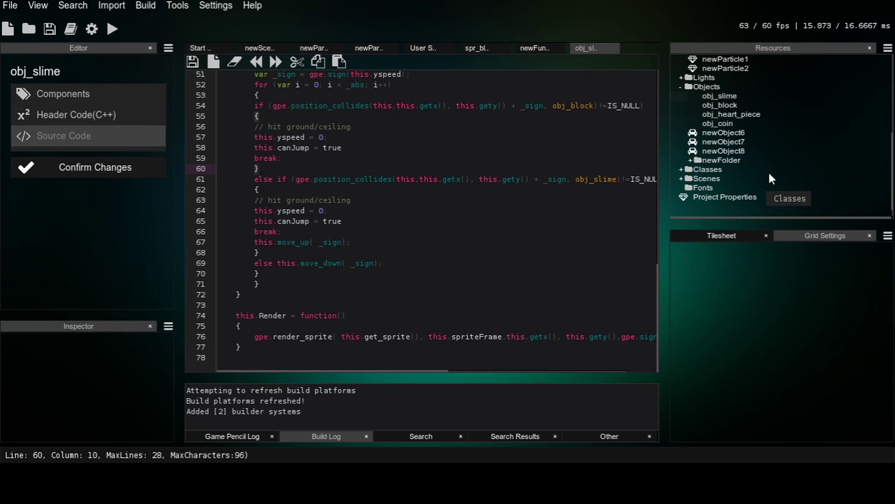
Step: Add a new class newClass1 under Classes and open newScene1 from the Scenes folder
right_click(707, 176)
left_click(721, 192)
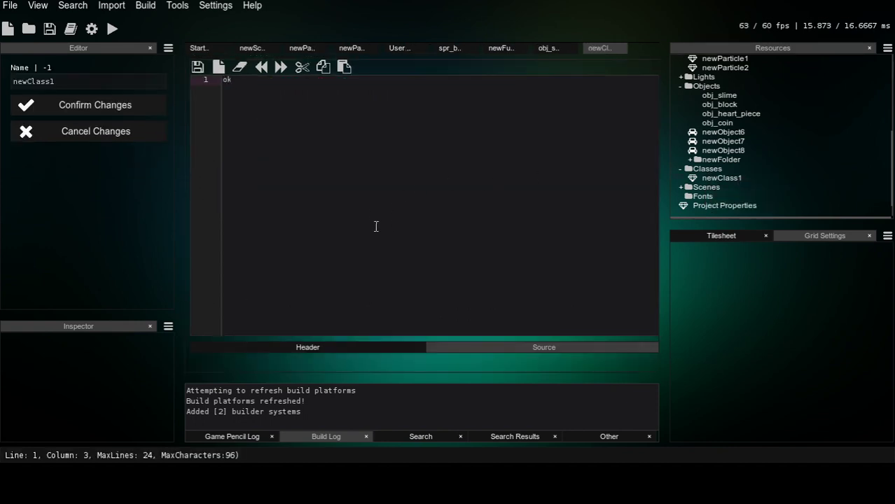
left_click(700, 186)
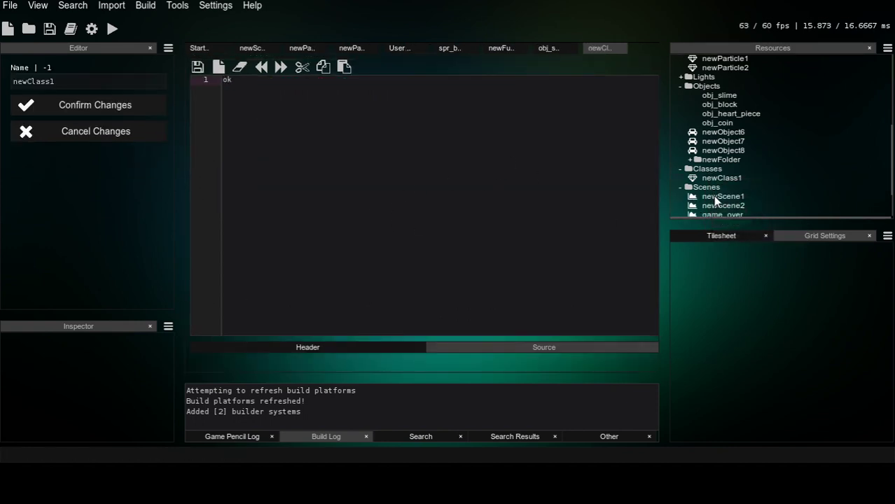
double_click(715, 197)
scroll(497, 209, "down", 10)
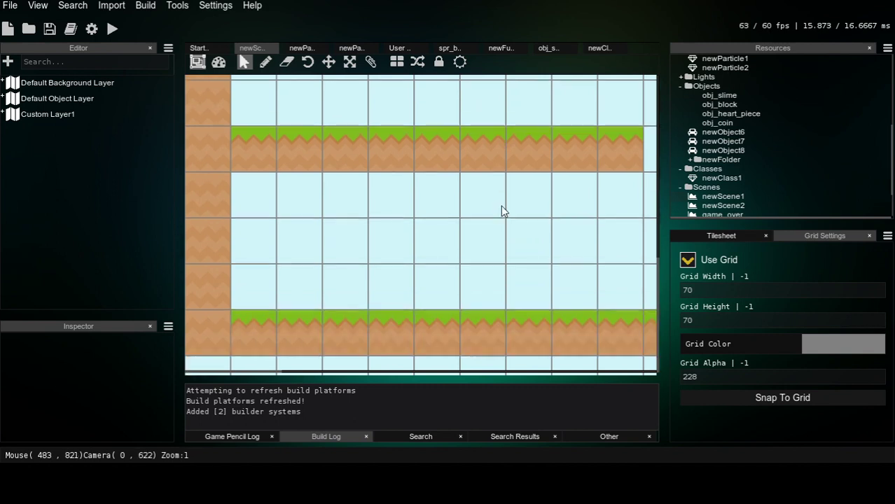
scroll(362, 237, "up", 5)
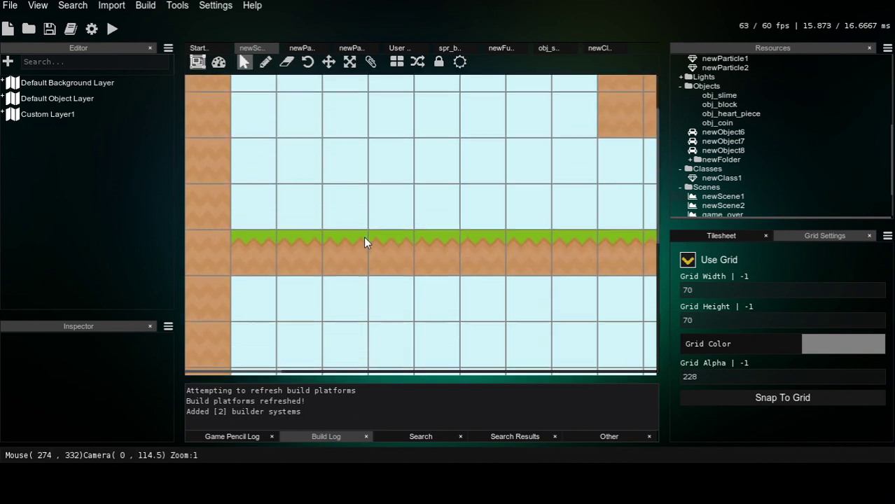
scroll(363, 236, "down", 5)
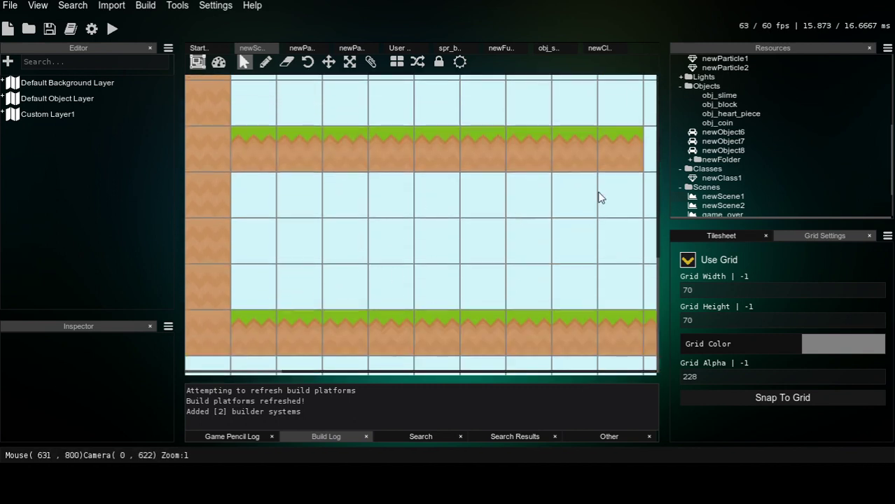
scroll(720, 136, "up", 6)
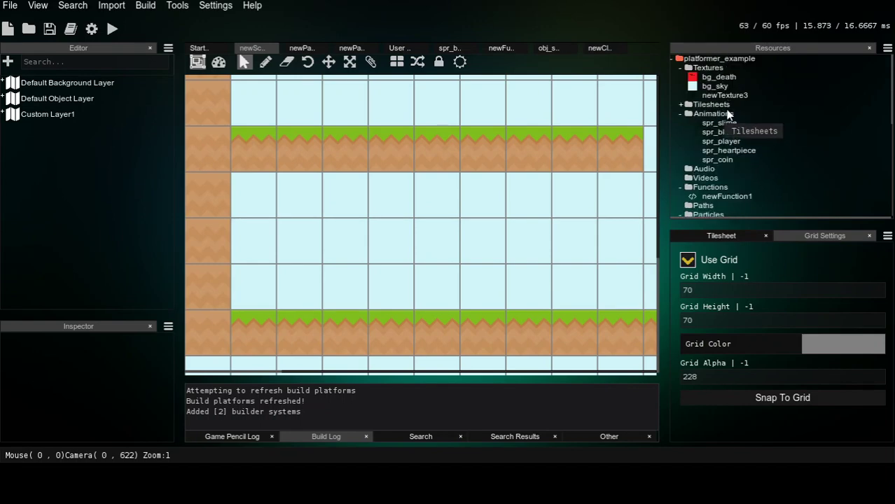
scroll(732, 160, "down", 2)
Step: Open spr_player and review its image sheet frame count, width and height, confirming the settings
double_click(720, 99)
left_click(94, 208)
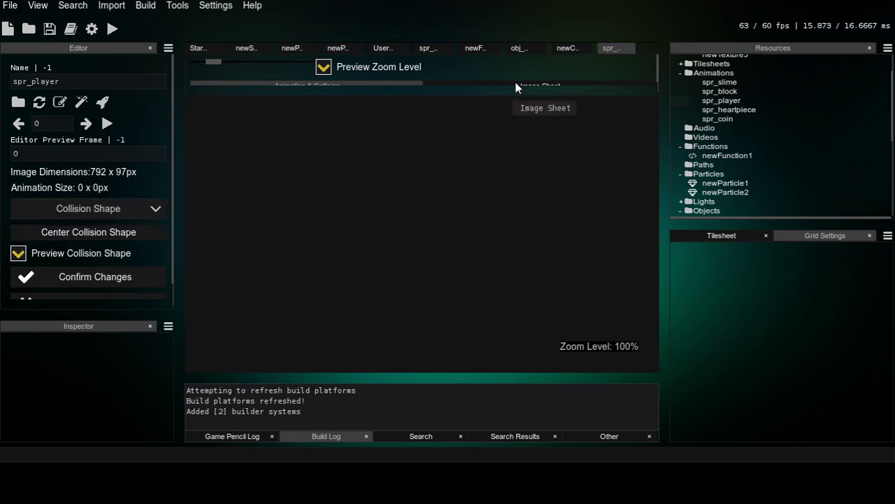
left_click(515, 86)
left_click(92, 98)
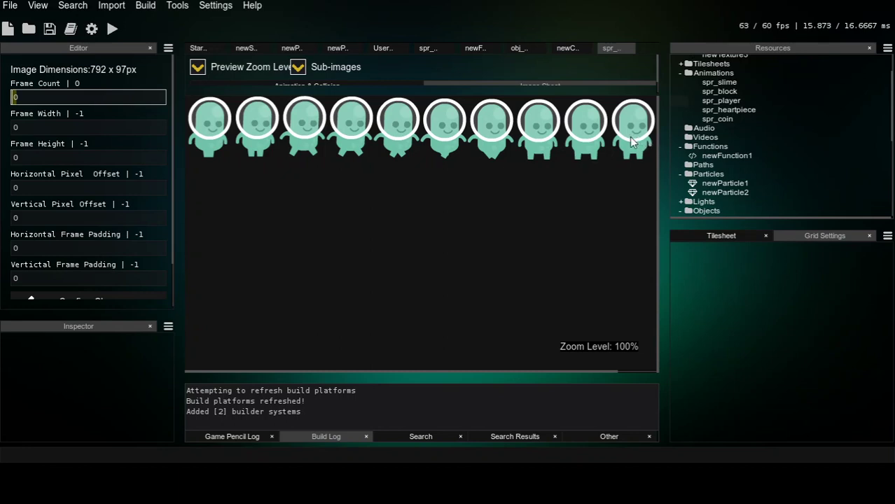
scroll(536, 196, "down", 3)
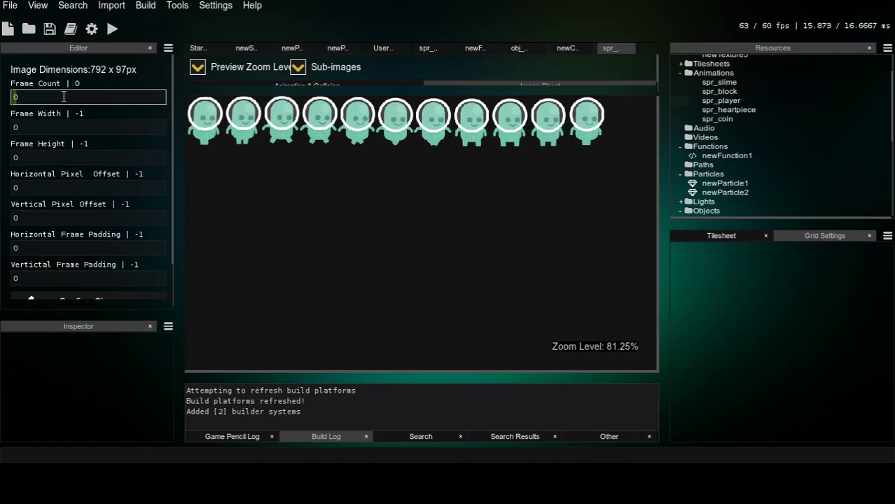
left_click(56, 128)
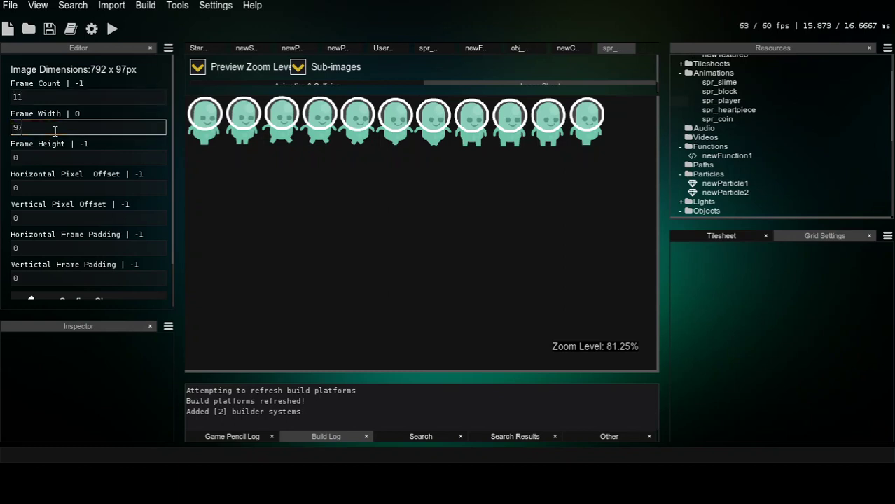
left_click(46, 159)
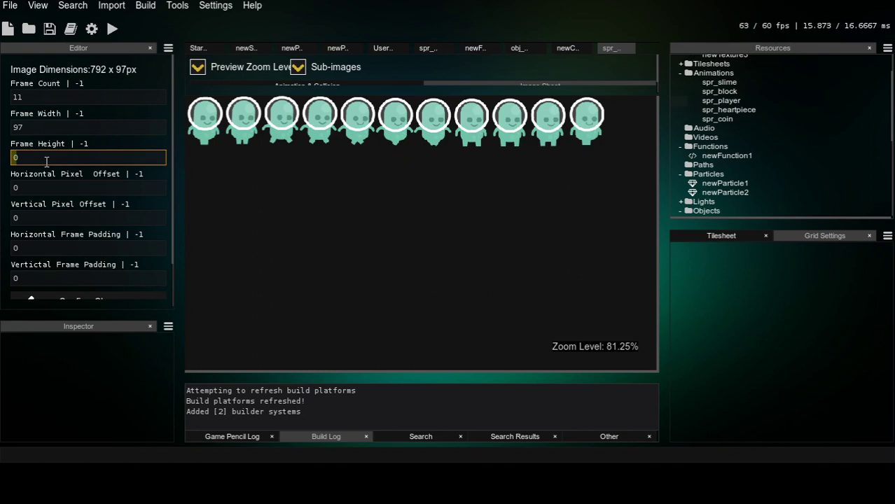
left_click(73, 160)
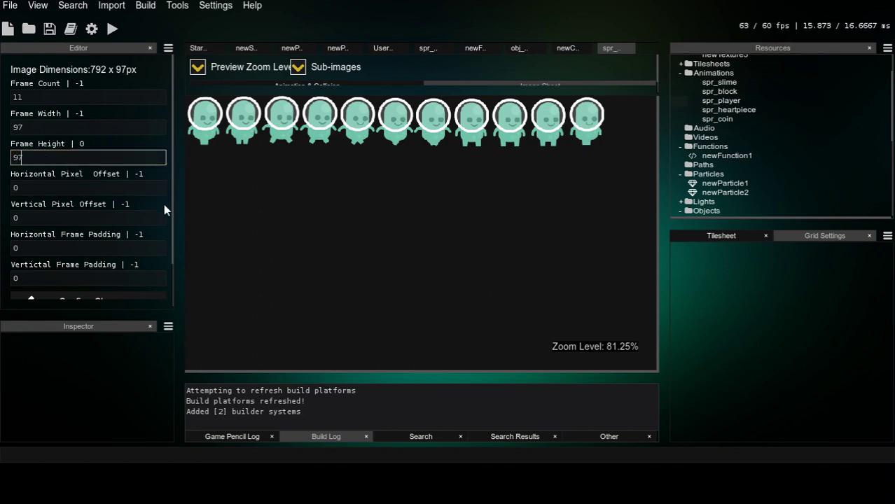
scroll(147, 224, "down", 2)
left_click(129, 252)
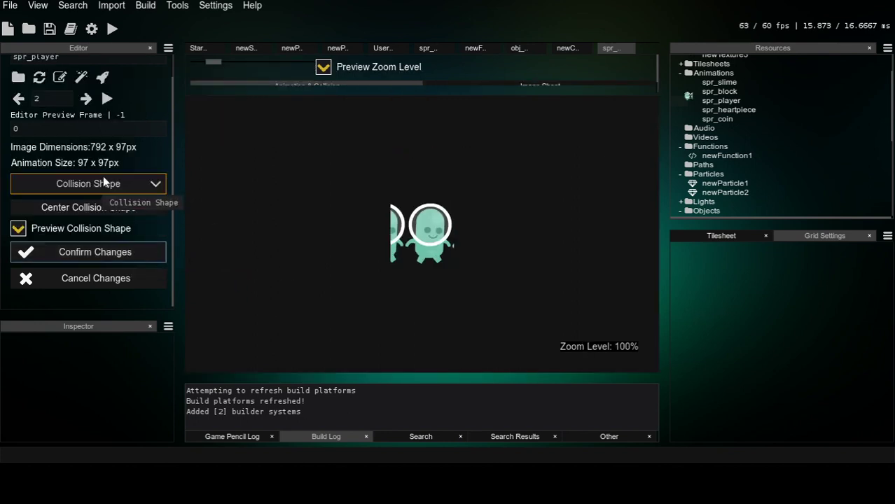
scroll(84, 140, "up", 1)
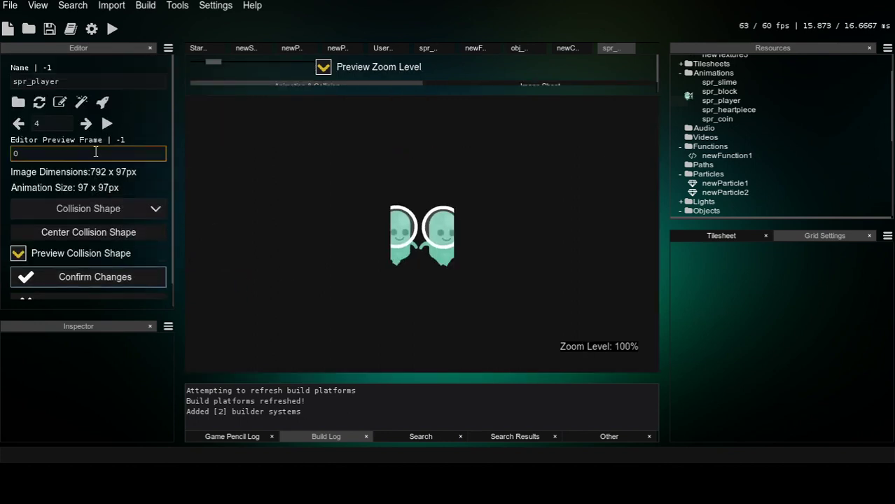
Step: Set spr_player's animation Frame Width to 72 and confirm, giving 72 x 97px frames
left_click(64, 103)
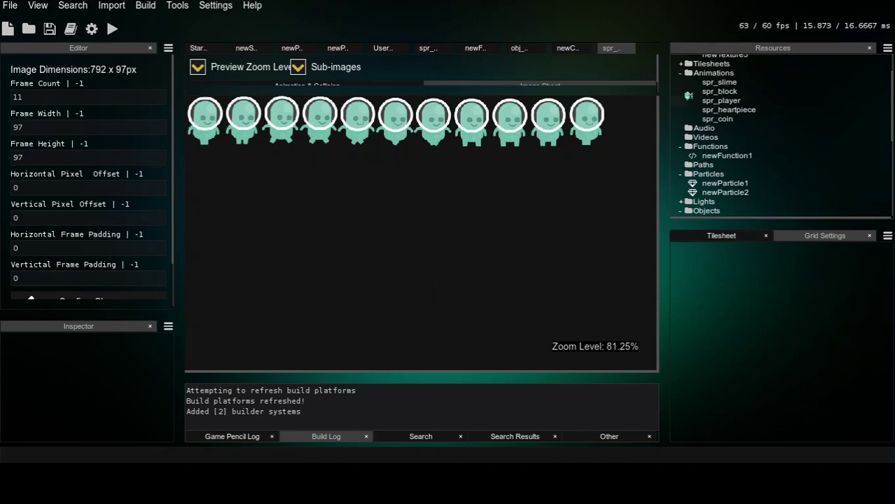
left_click(90, 133)
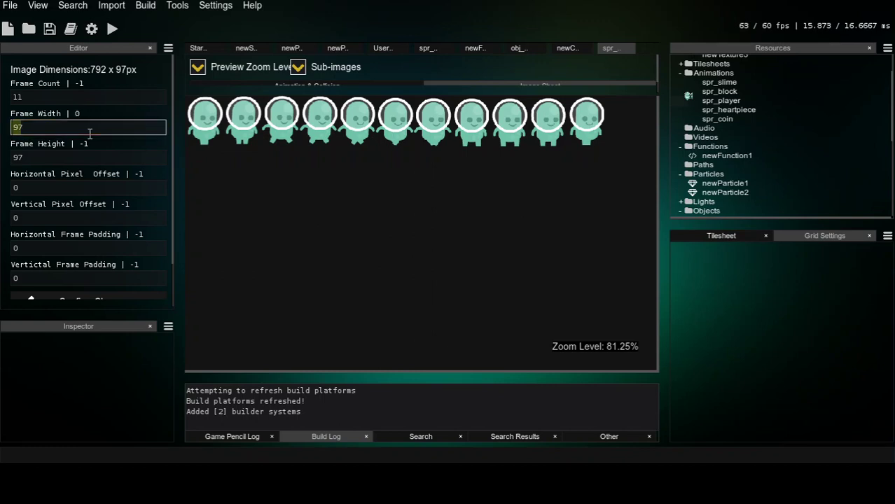
type("72")
left_click(90, 188)
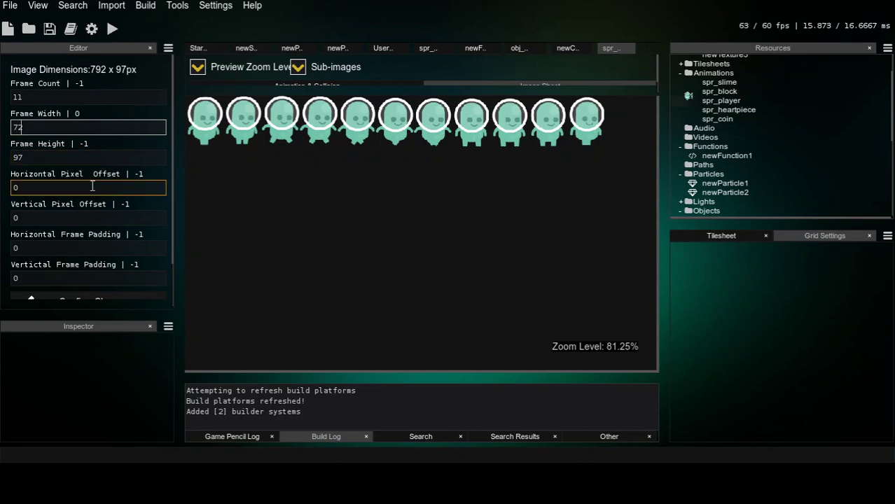
scroll(84, 217, "down", 2)
left_click(77, 258)
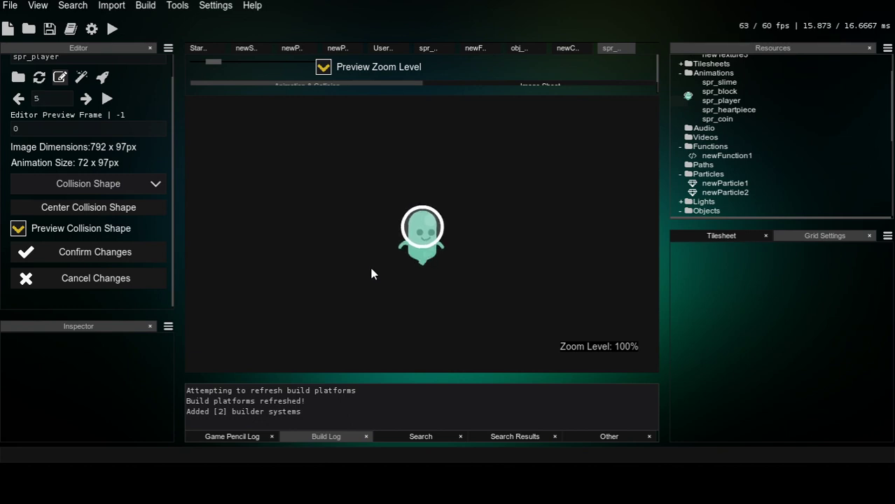
scroll(699, 121, "down", 5)
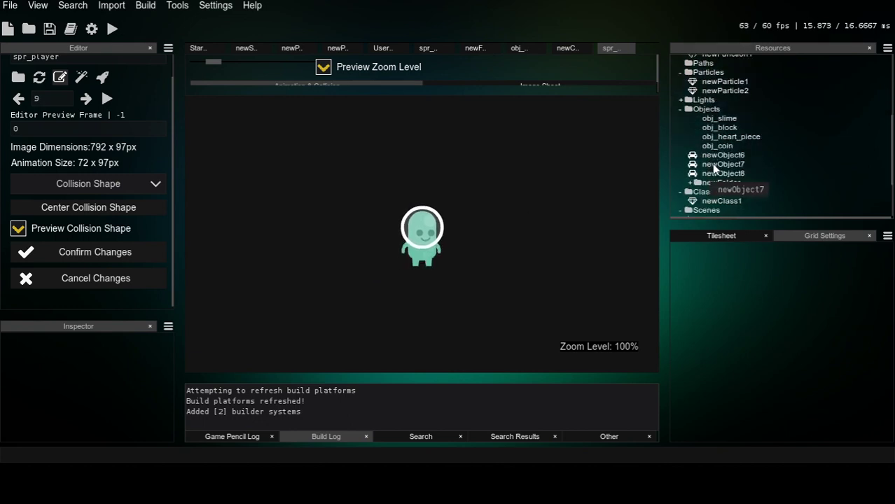
Step: Look over the newClass1 and newParticle1 tabs, then select newScene1's Default Background Layer
left_click(565, 50)
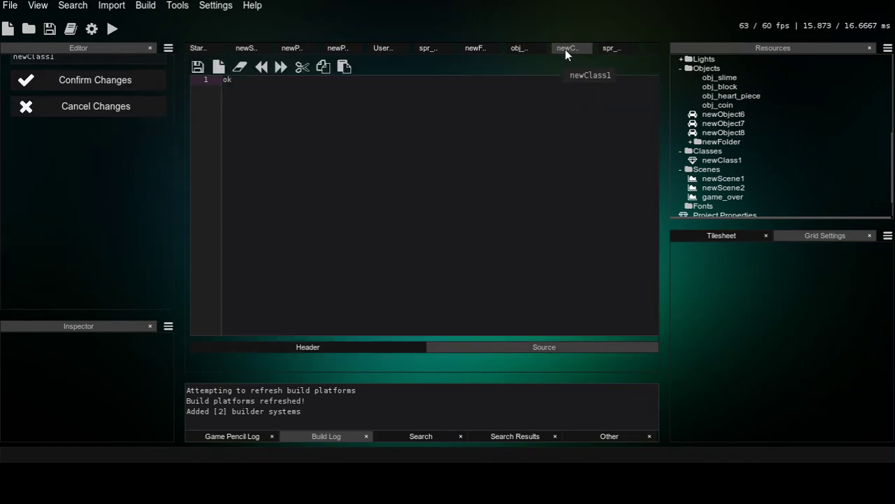
left_click(283, 48)
left_click(236, 50)
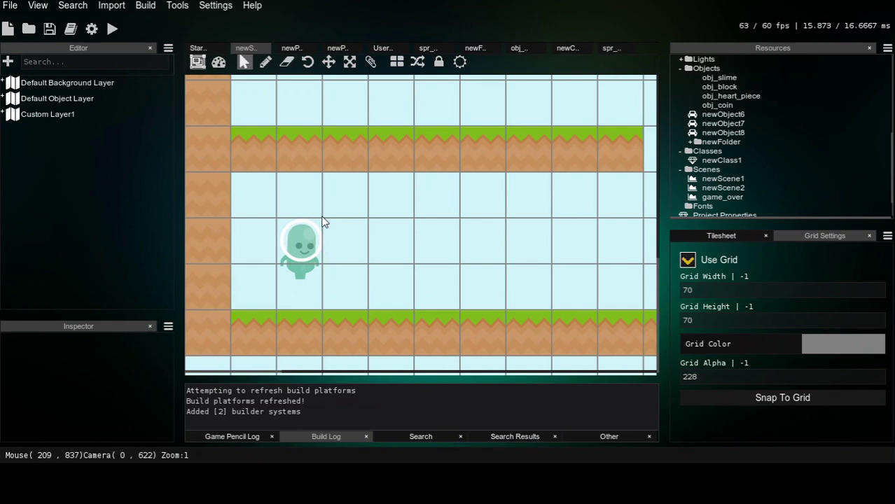
scroll(322, 217, "up", 4)
scroll(322, 217, "down", 4)
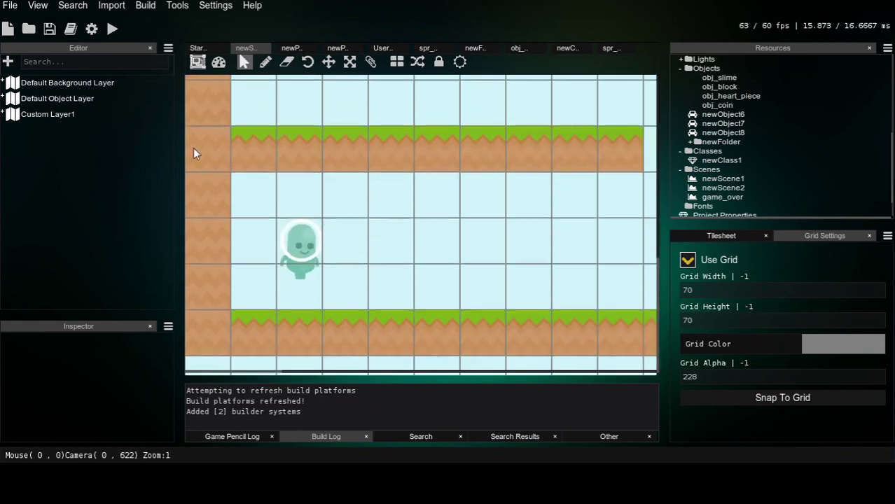
left_click(70, 84)
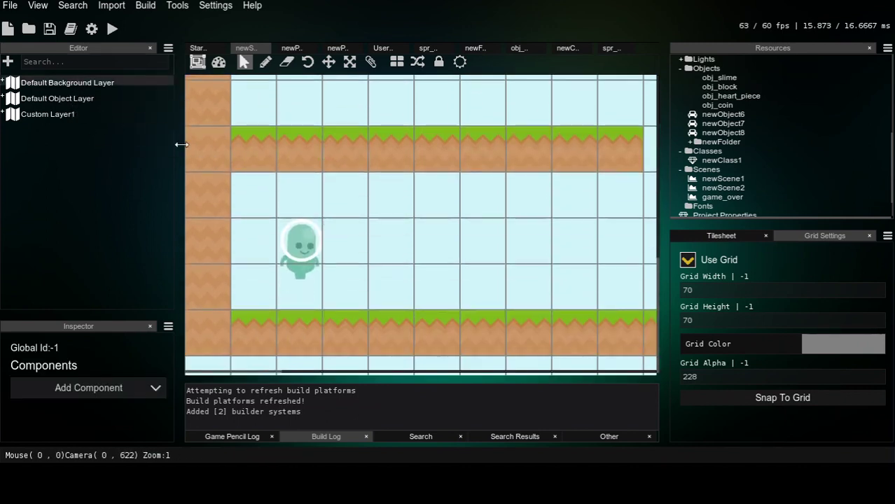
Step: Resize the panels: taller Inspector, wider right-hand panels and a larger build log
left_click_drag(128, 313, 224, 244)
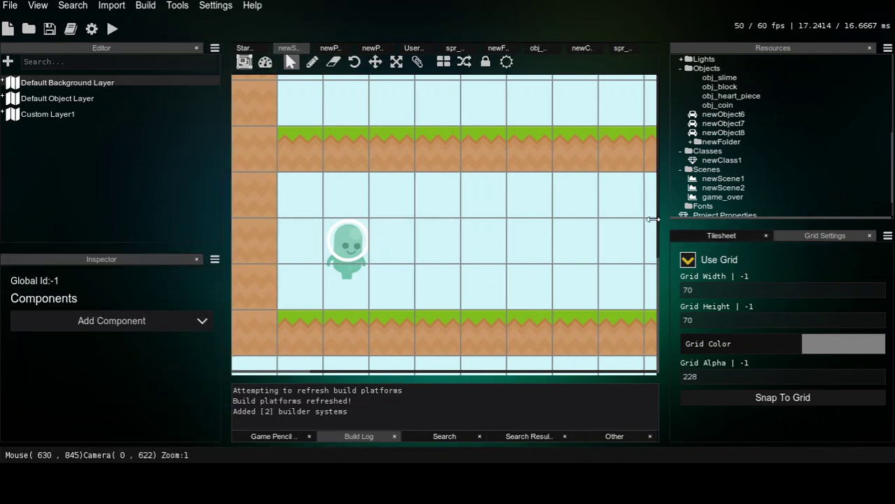
left_click_drag(661, 222, 682, 250)
left_click_drag(530, 378, 531, 312)
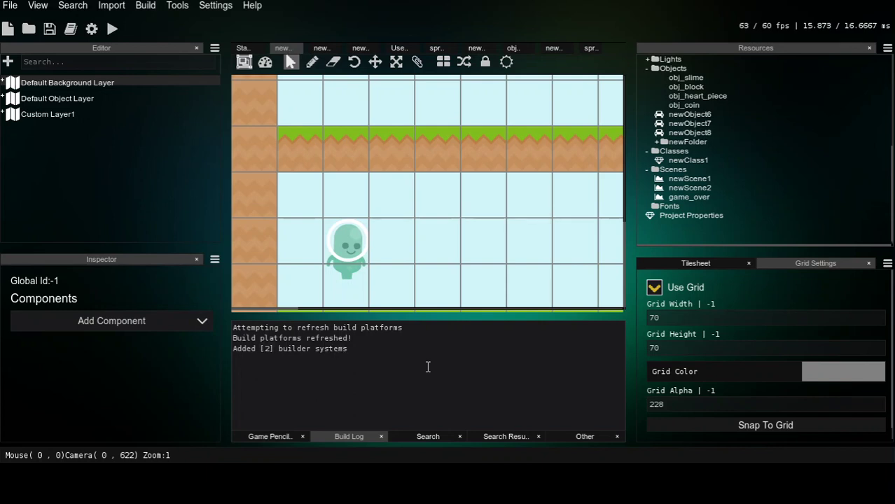
Step: In User Settings, pick 20 FPS from the IDE Frame Rate list
left_click(214, 6)
left_click(231, 32)
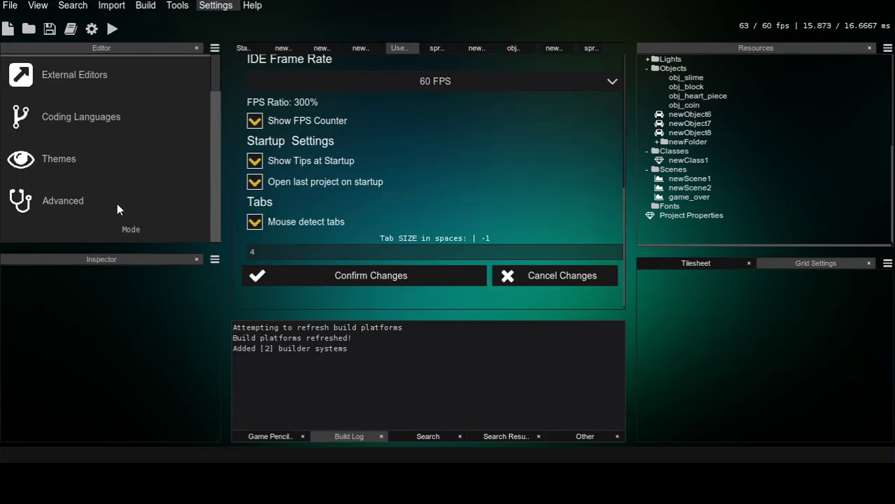
scroll(326, 160, "up", 1)
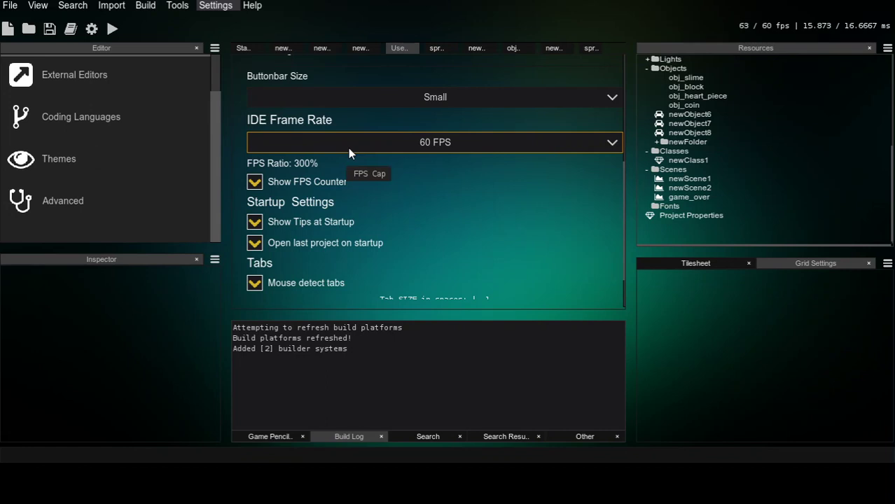
left_click(381, 139)
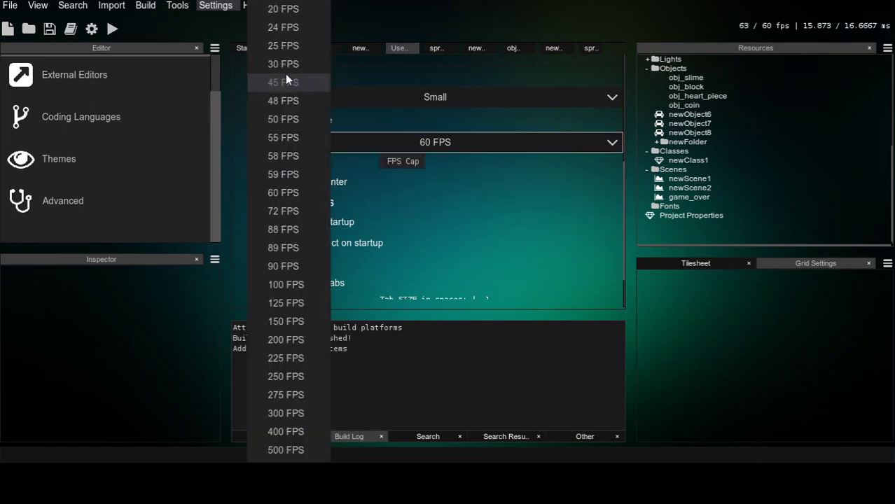
left_click(283, 8)
scroll(384, 187, "down", 1)
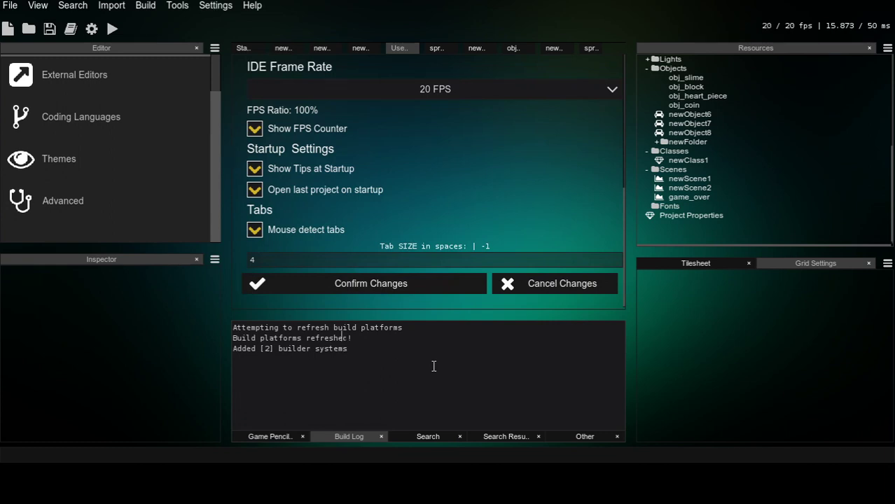
Step: Flip through the level scene, newClass1, obj_slime, newFunction1 and newParticle2 tabs
left_click(290, 49)
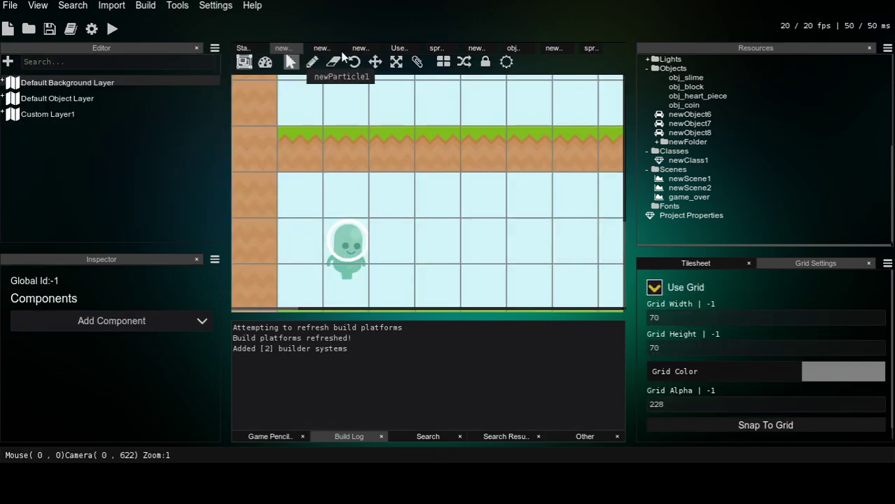
left_click(547, 48)
left_click(515, 48)
left_click(480, 47)
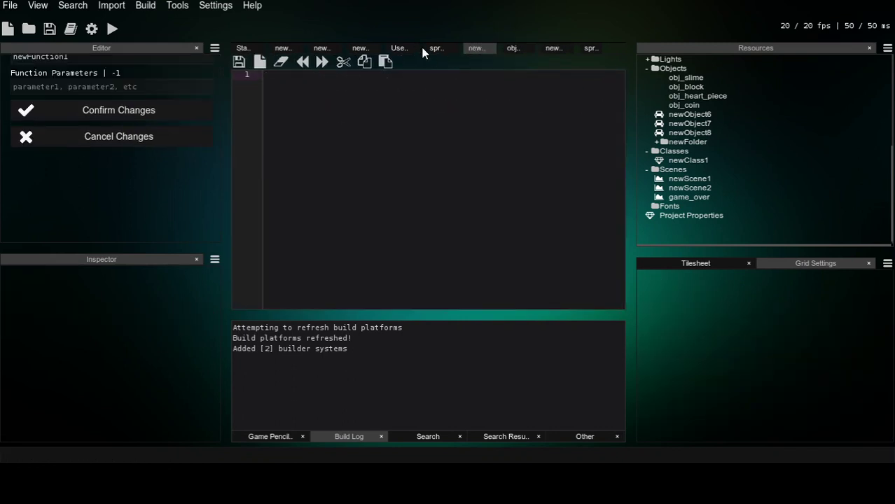
left_click(362, 50)
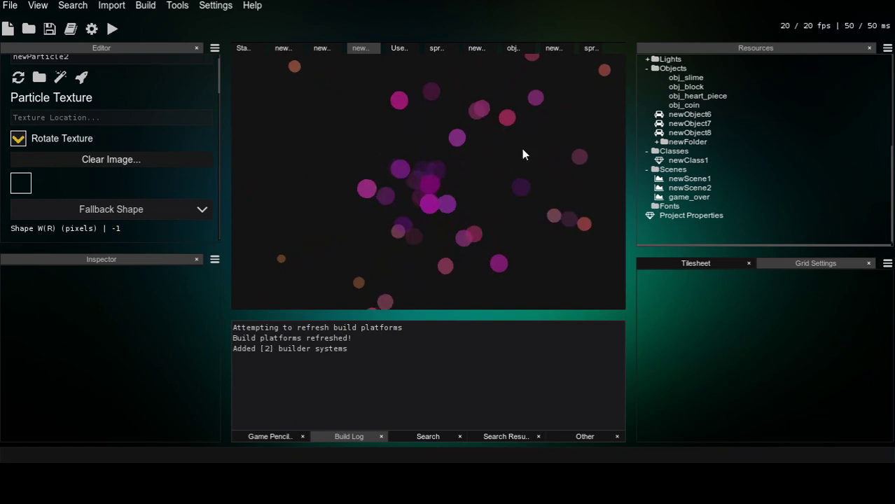
Step: Reopen User Settings, set the IDE Frame Rate to 1000 FPS and confirm
left_click(220, 7)
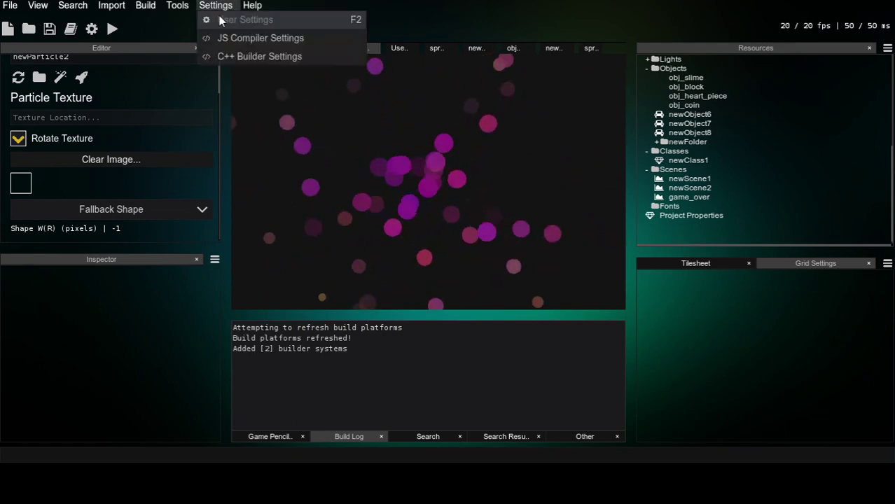
left_click(221, 17)
left_click(409, 91)
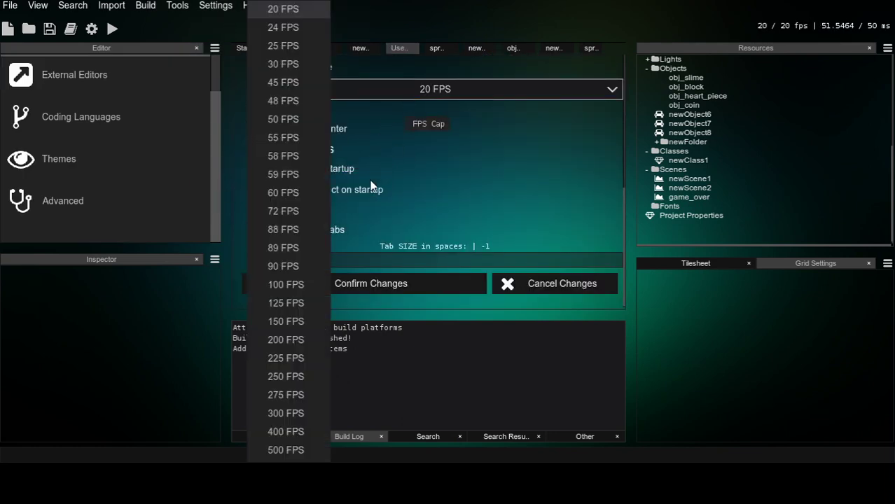
scroll(257, 360, "down", 2)
left_click(288, 450)
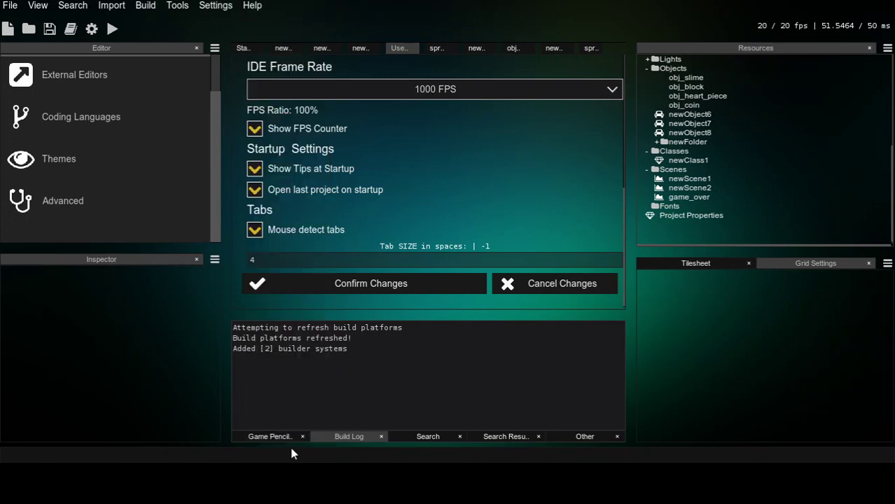
left_click(414, 286)
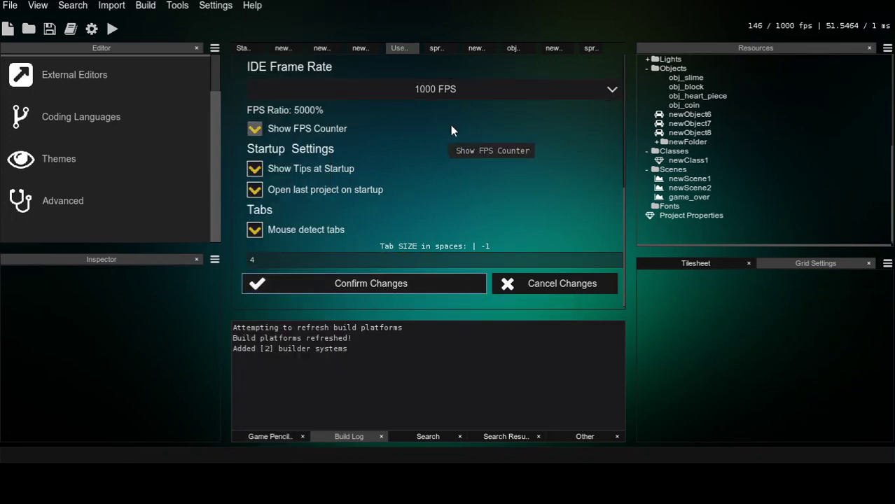
scroll(476, 108, "up", 3)
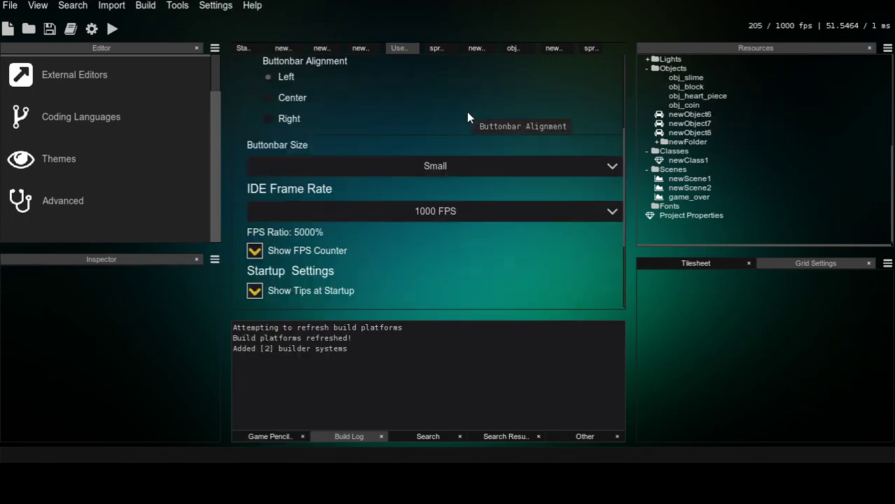
Step: Close every open editor tab with Close All Tabs
right_click(407, 49)
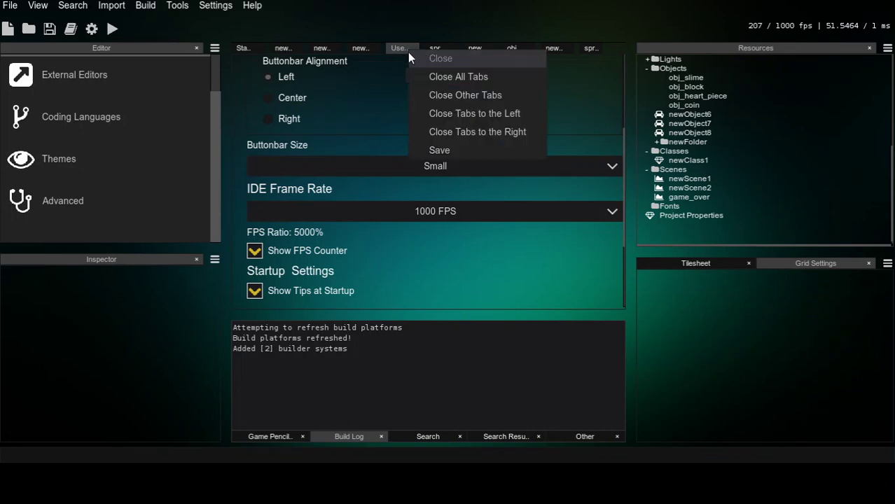
left_click(478, 76)
scroll(700, 141, "up", 3)
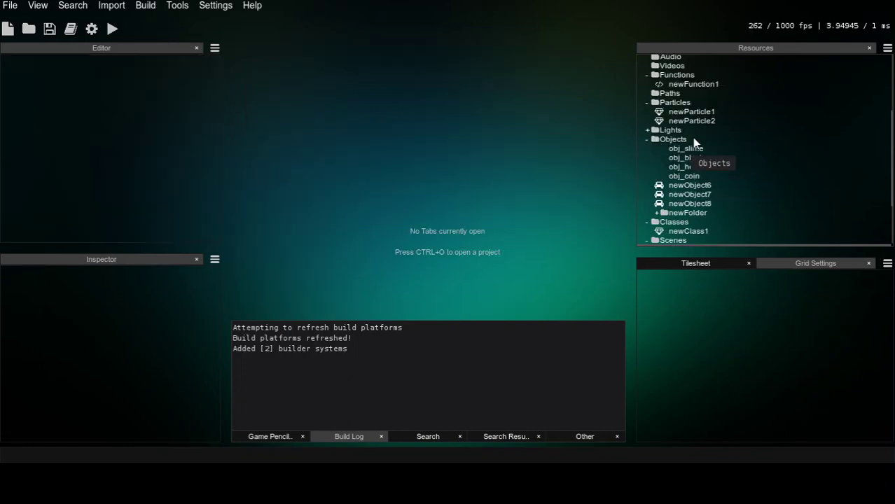
Step: Open newParticle1 to preview its blue cloud-textured particles
double_click(705, 113)
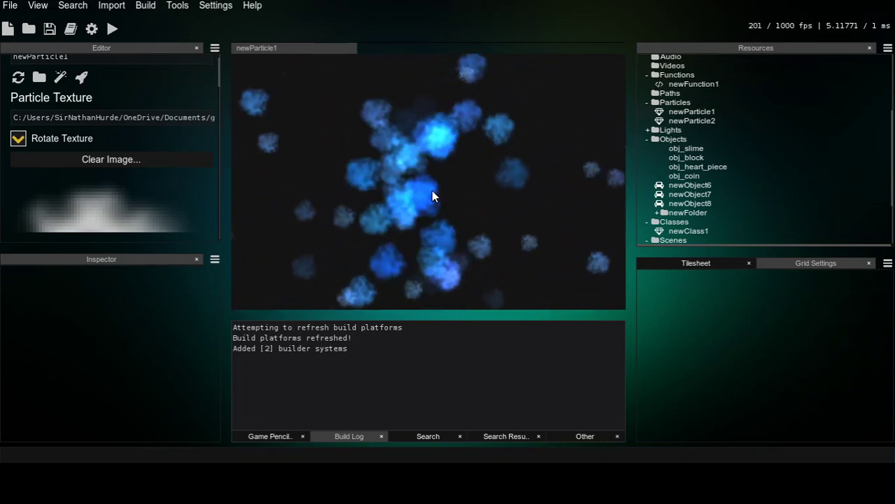
scroll(206, 217, "down", 3)
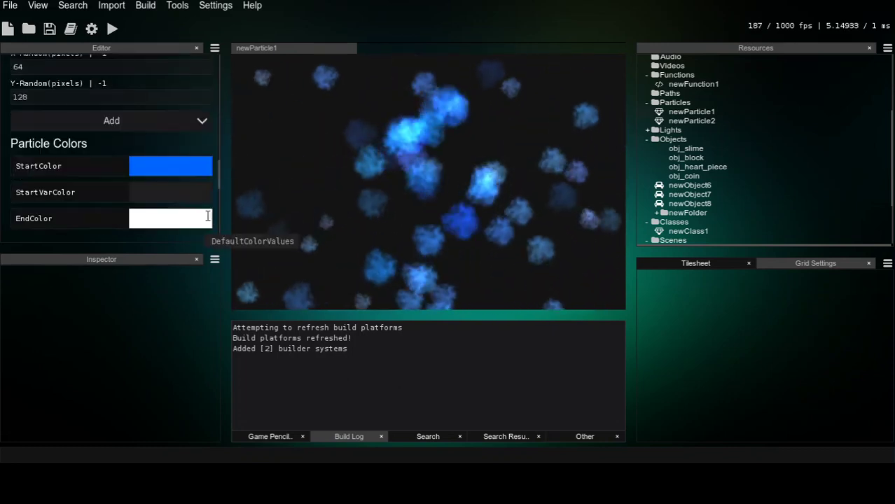
scroll(206, 216, "up", 3)
scroll(700, 168, "down", 3)
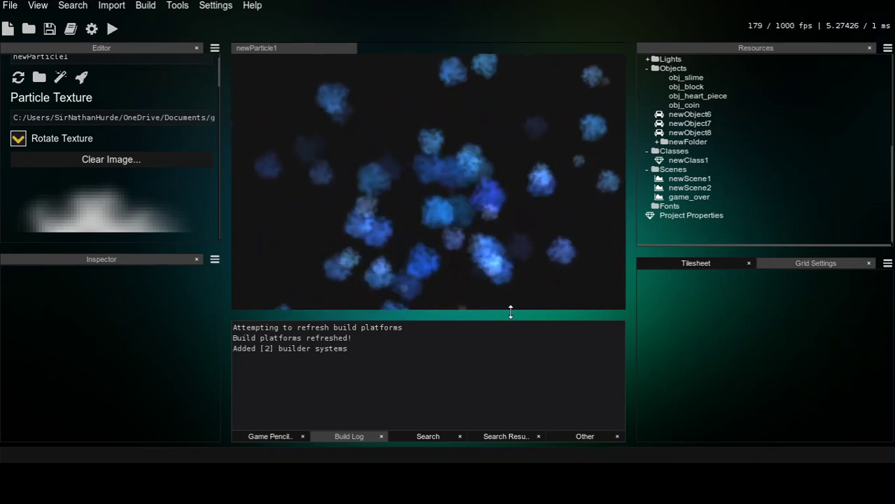
Step: Resize the layout: taller preview, wider Resources panels, larger log area and taller Editor panel
left_click_drag(518, 333, 518, 344)
left_click_drag(626, 306, 595, 308)
left_click_drag(507, 330, 509, 283)
left_click_drag(161, 250, 180, 282)
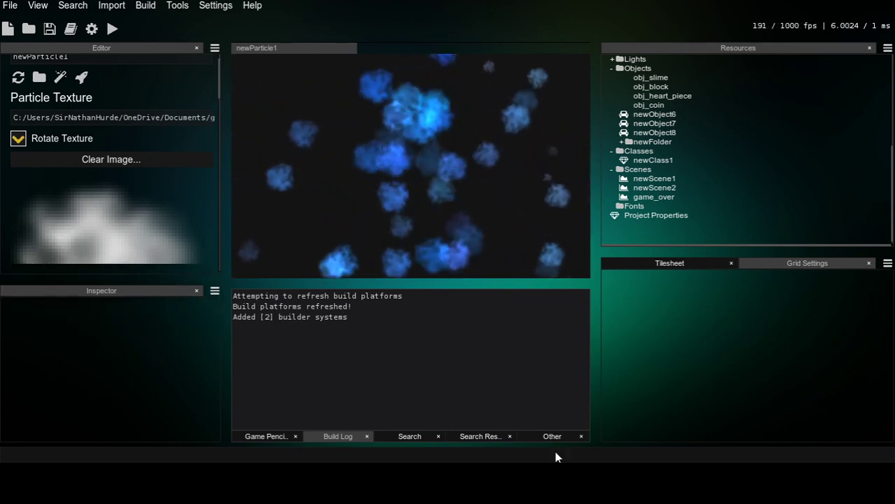